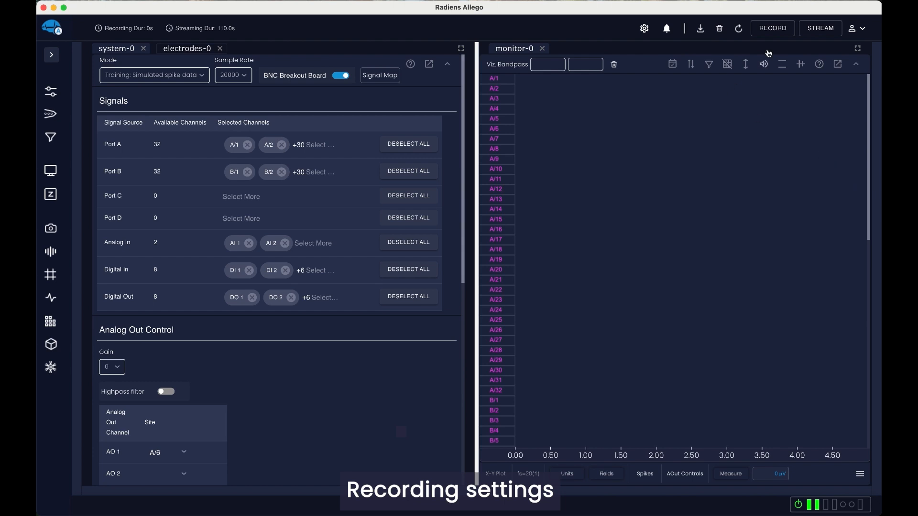
Start streaming the simulated signals and open the application settings in a widened pane.
click(801, 29)
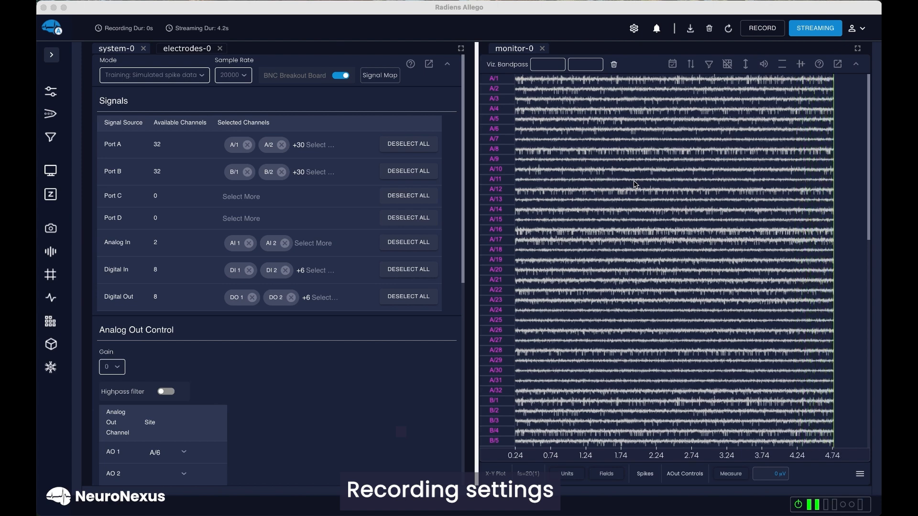
click(633, 29)
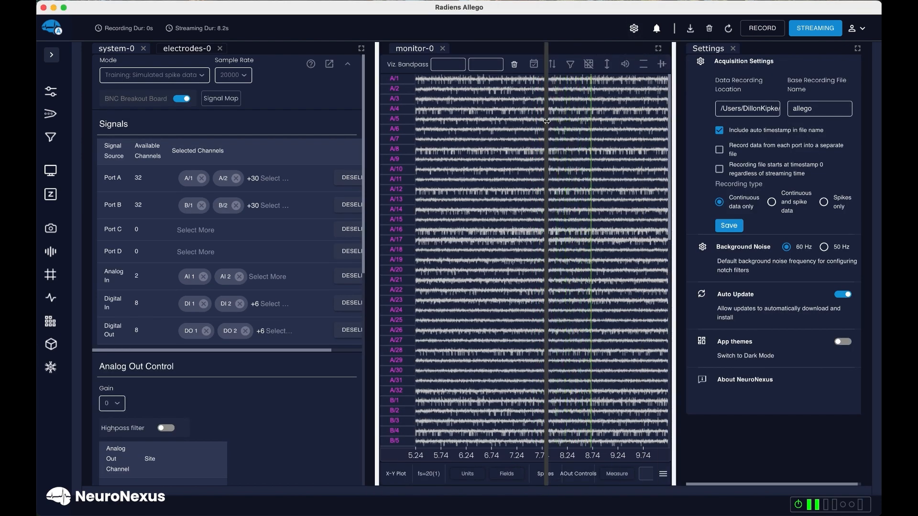
drag(377, 153, 320, 152)
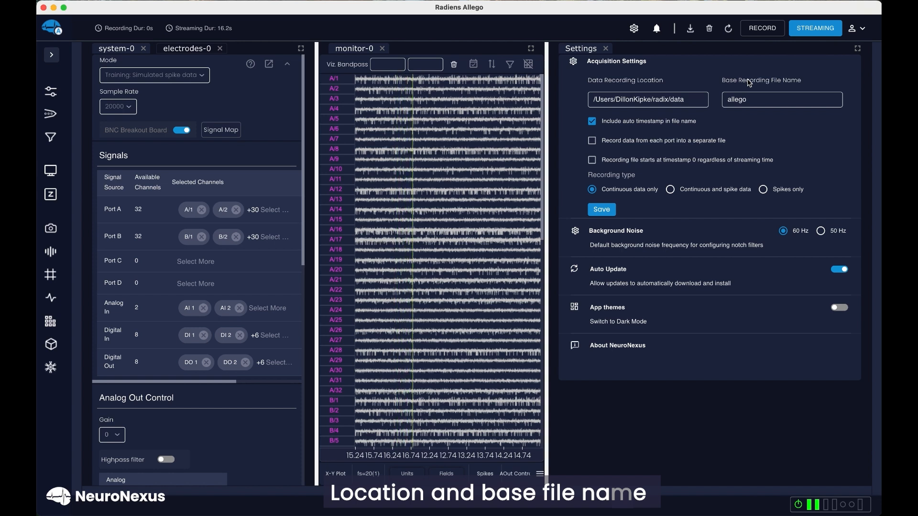
View the data recording location, set the base recording file name to myExperiment, and save the acquisition settings.
click(645, 105)
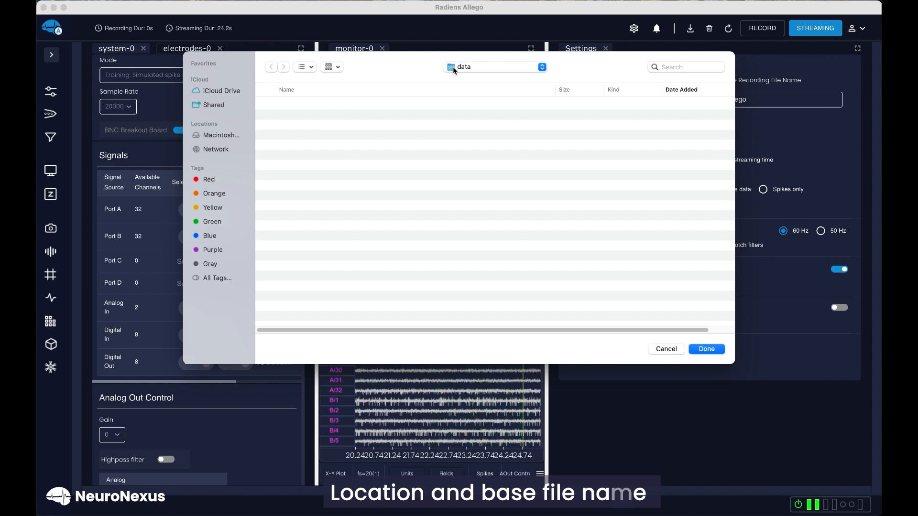
click(665, 349)
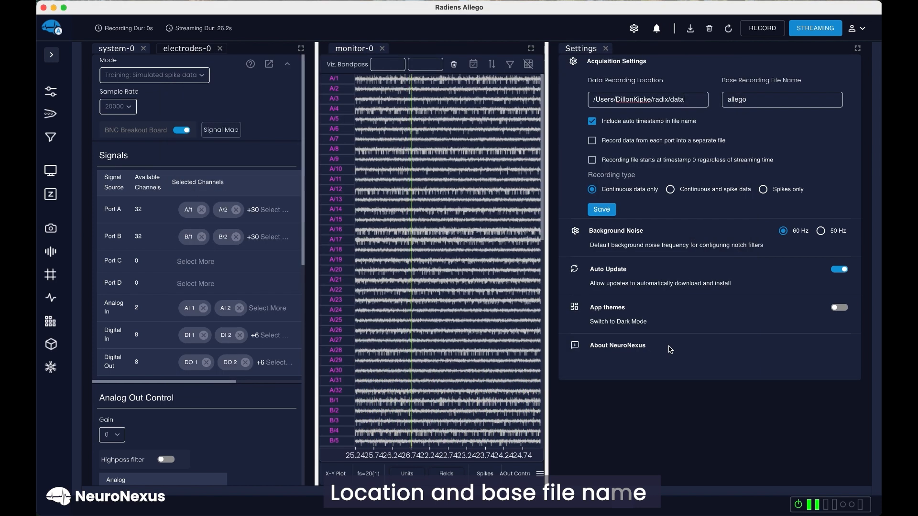
double_click(771, 99)
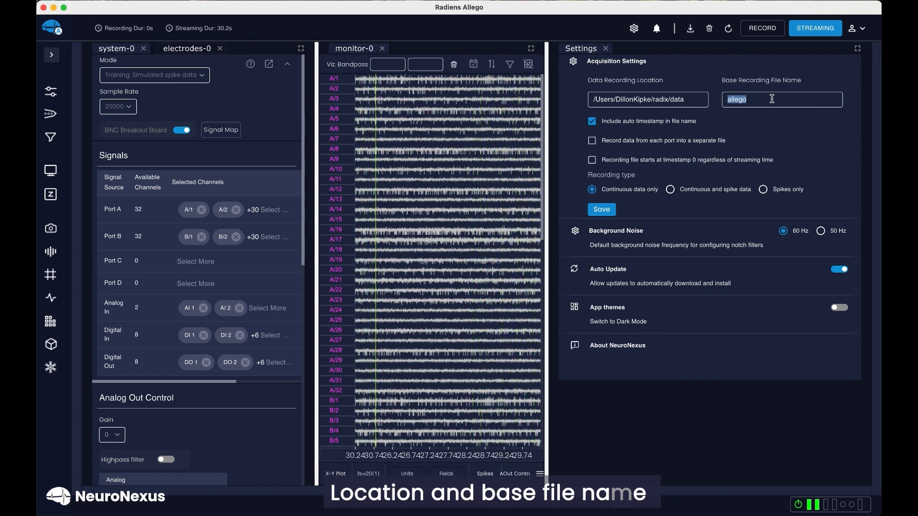
text(myExperiment)
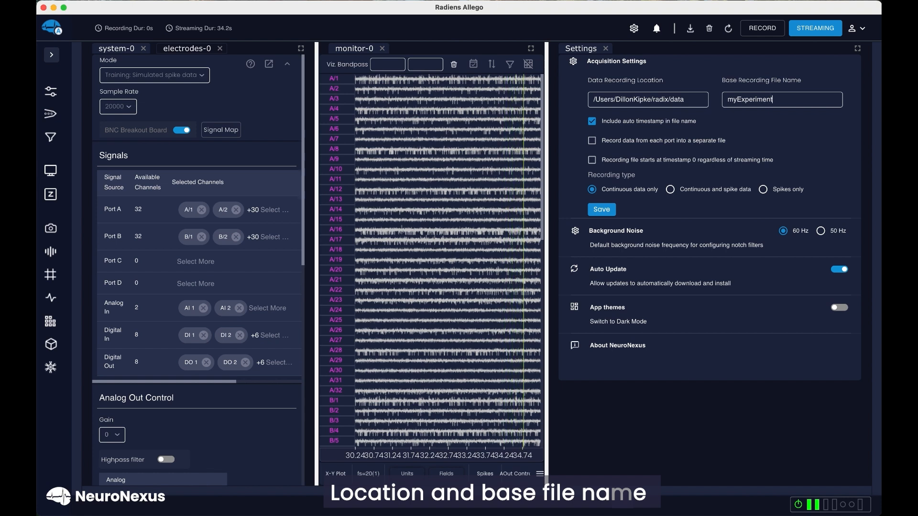
click(603, 211)
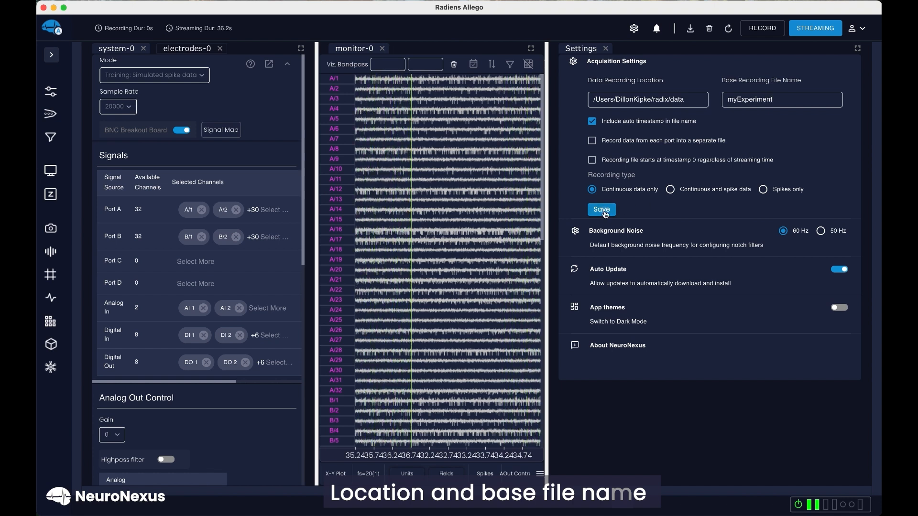
Start a recording and inspect its data, timestamp and JSON files in the data folder in Finder.
click(771, 29)
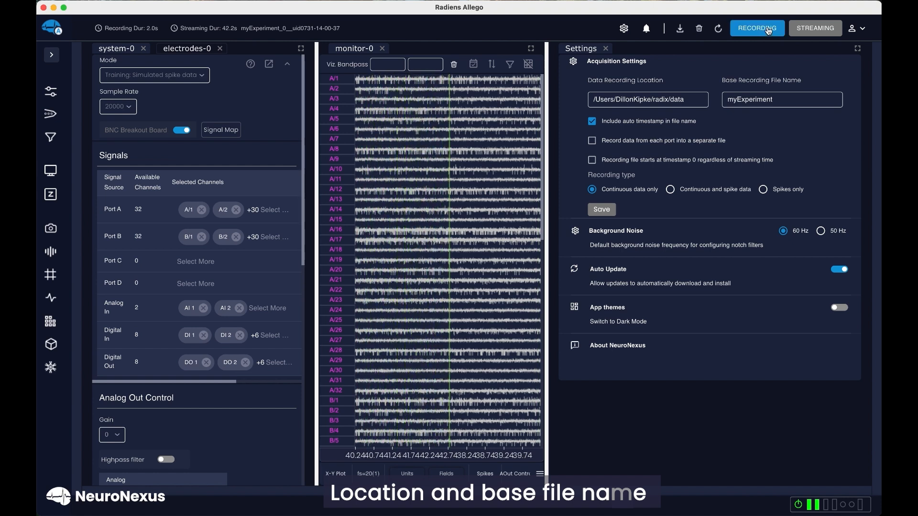
key(super+Tab)
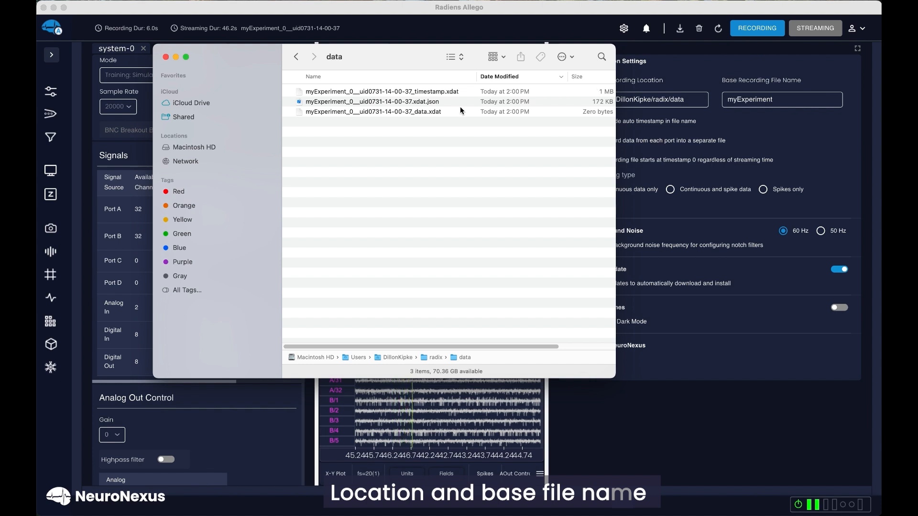
click(429, 111)
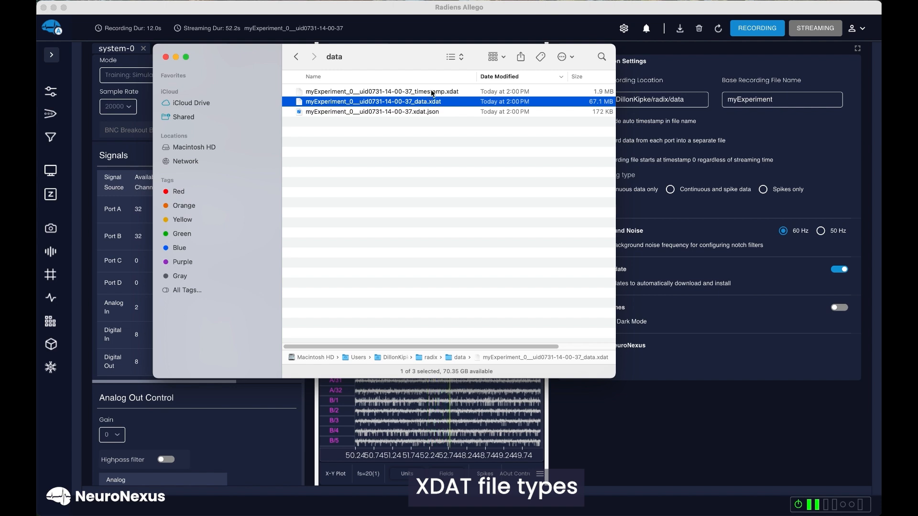
click(432, 92)
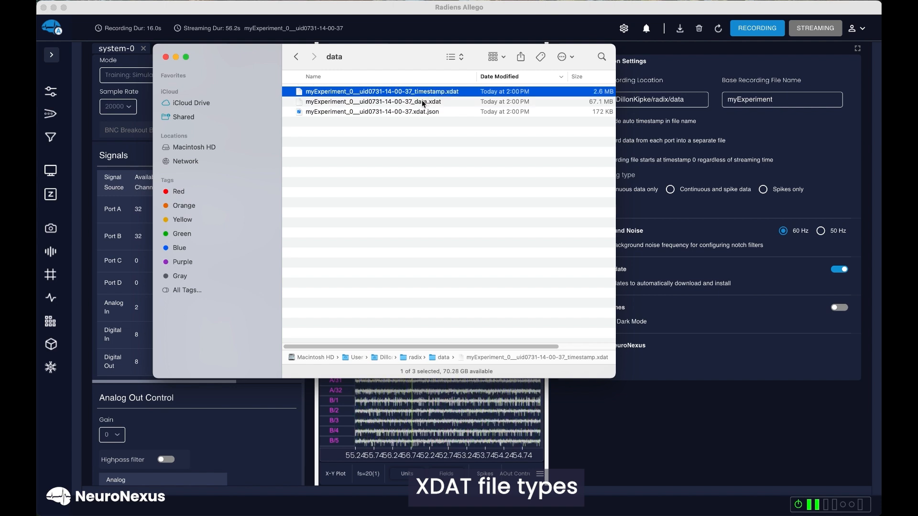
click(413, 112)
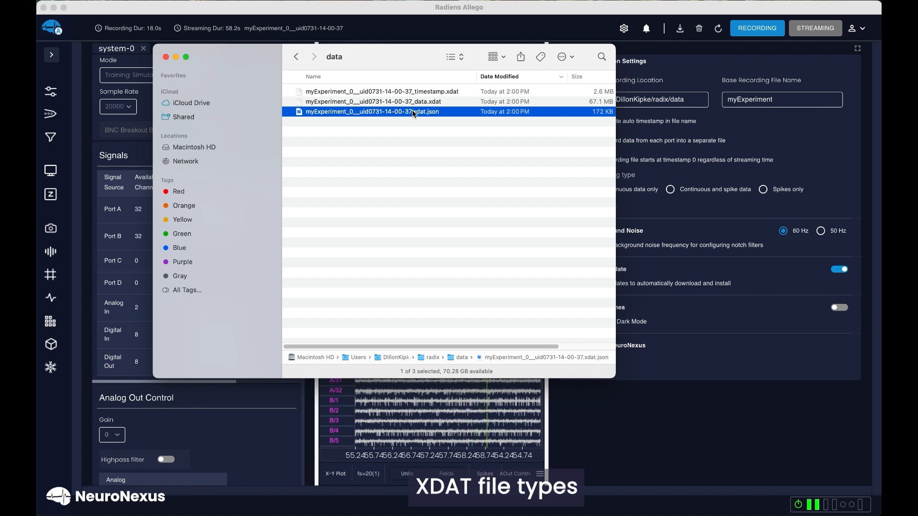
click(444, 33)
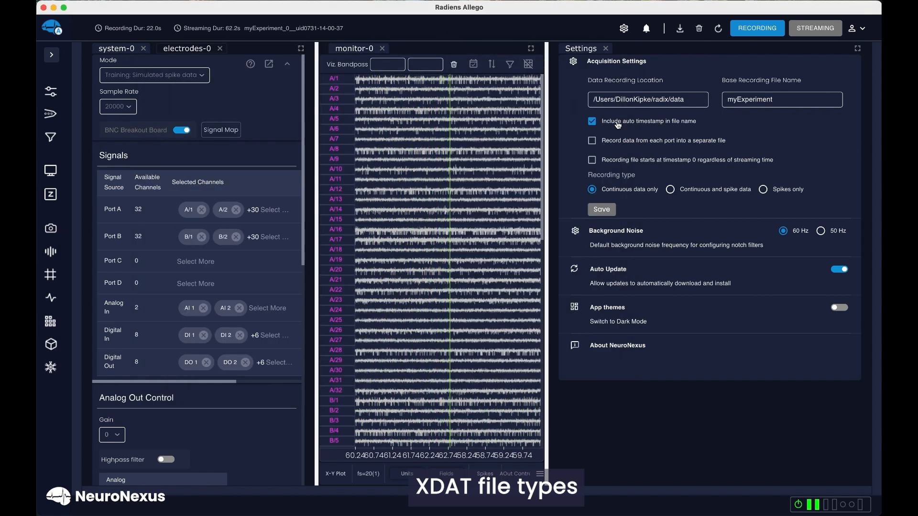
Stop the recording and save the acquisition settings with the auto timestamp excluded from the file name.
click(754, 31)
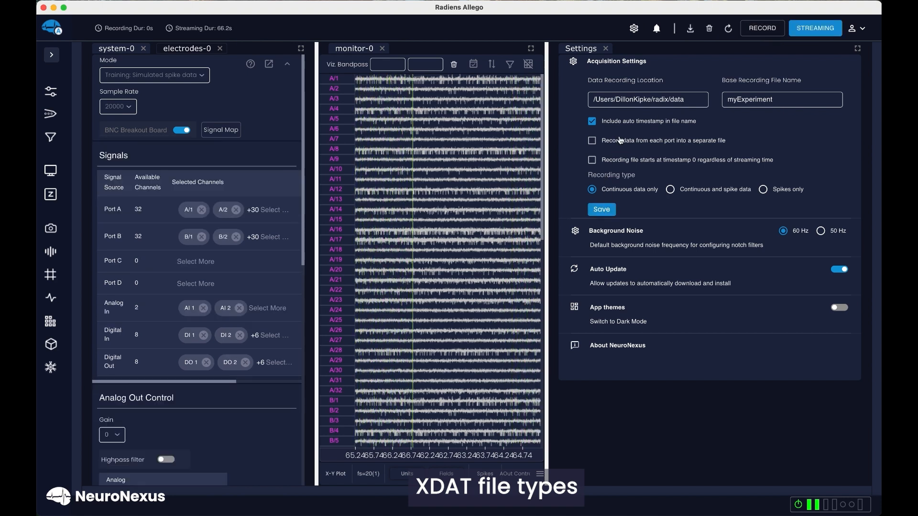
click(597, 122)
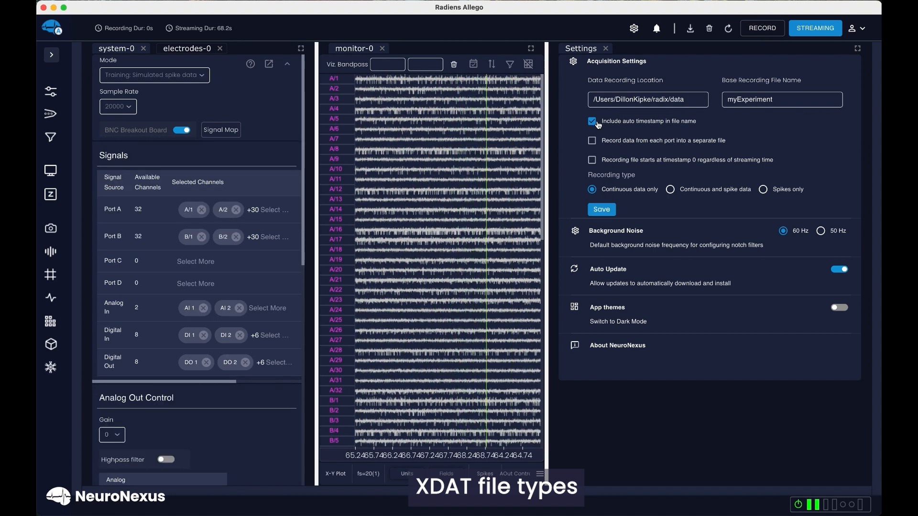
click(604, 211)
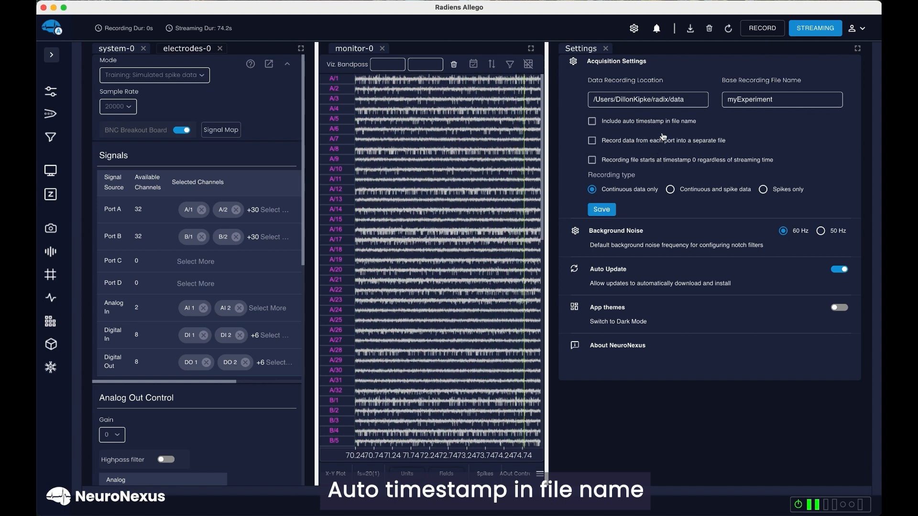
Start a recording without the auto timestamp and check its file names in the data folder in Finder.
click(764, 34)
key(super+Tab)
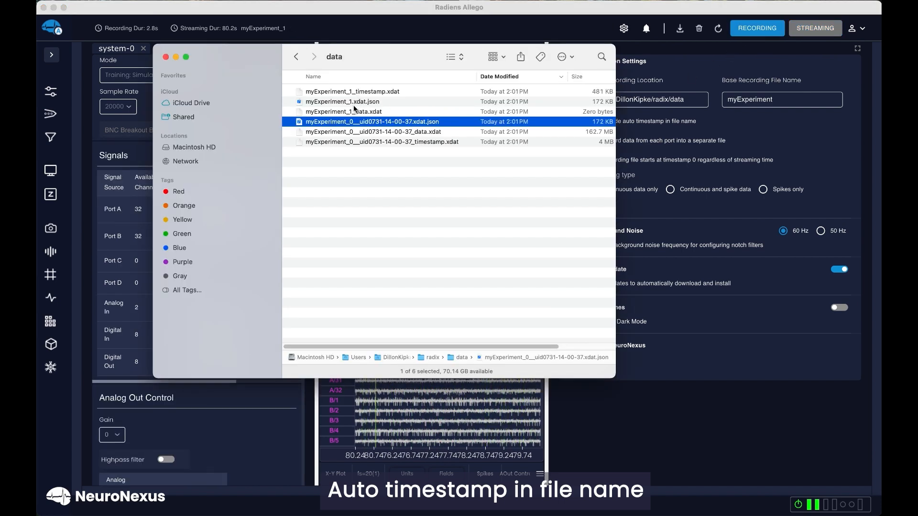
key(super+Tab)
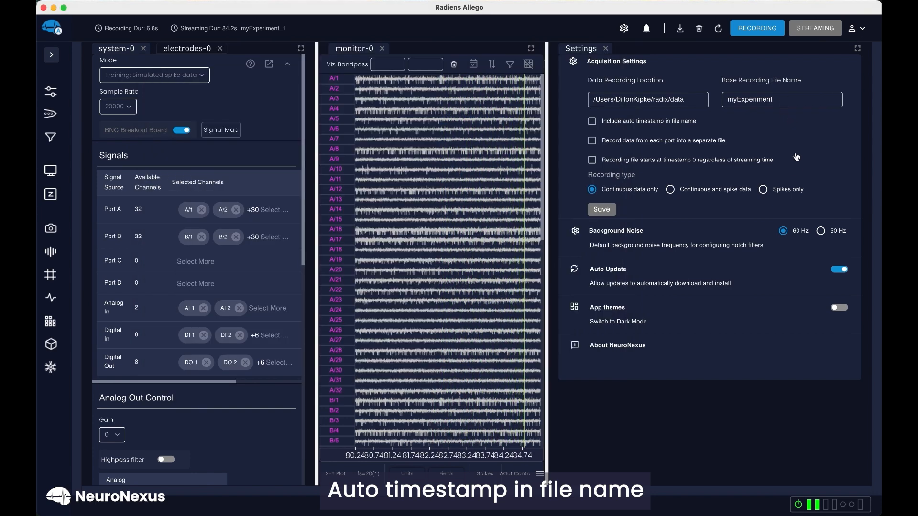
Stop the recording and set data from each port to be recorded into a separate file.
click(670, 142)
click(757, 29)
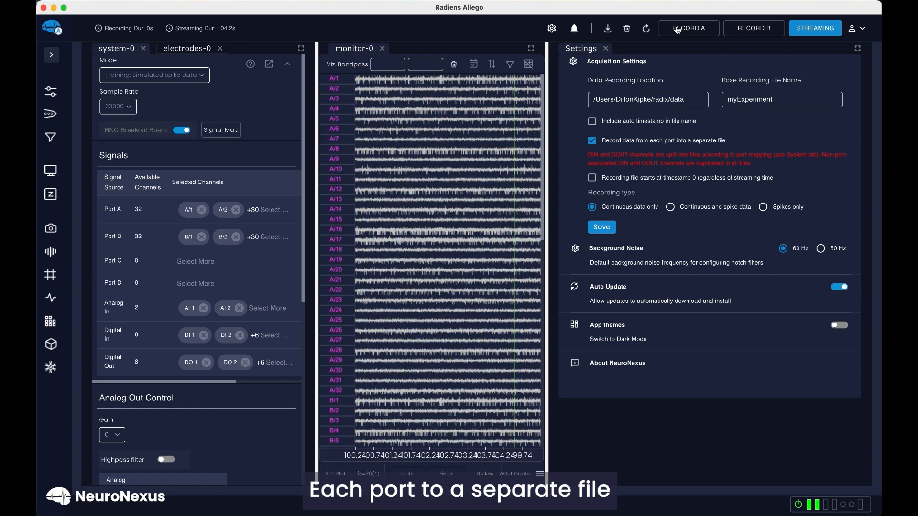
Examine the note on DIN and DOUT channel splitting and the per-port digital out and digital in trigger mappings.
double_click(654, 162)
triple_click(655, 159)
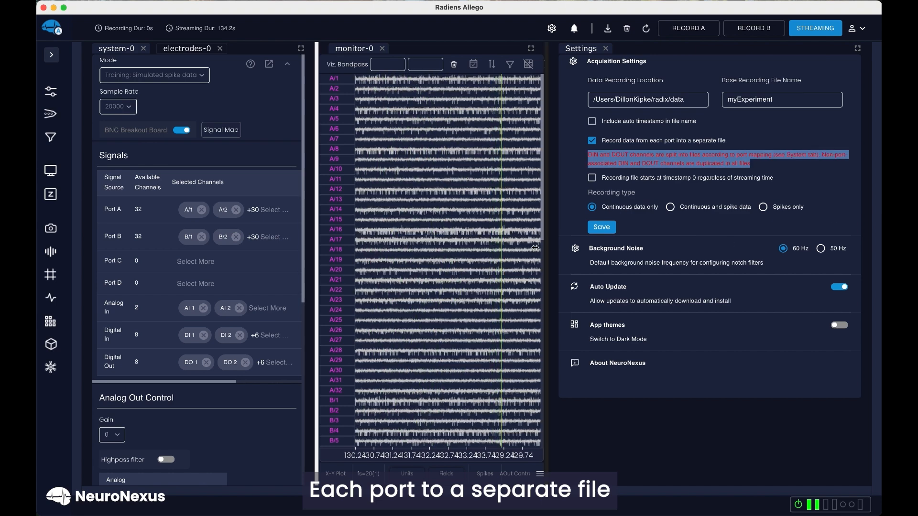
click(488, 32)
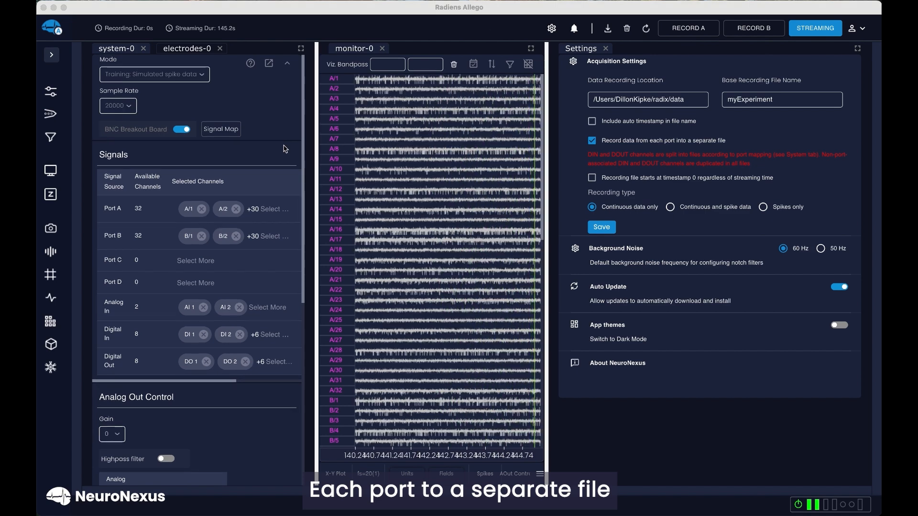
scroll(285, 148, down, 2)
scroll(285, 149, up, 2)
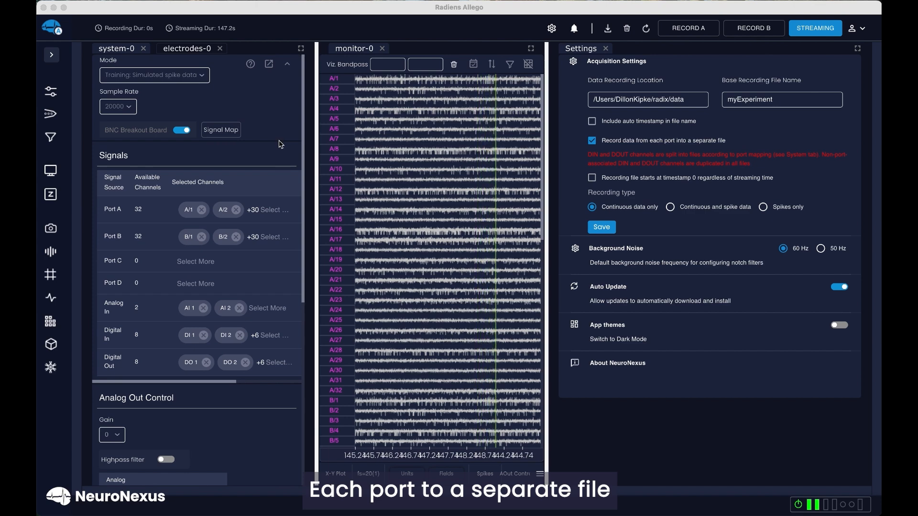
scroll(239, 239, down, 15)
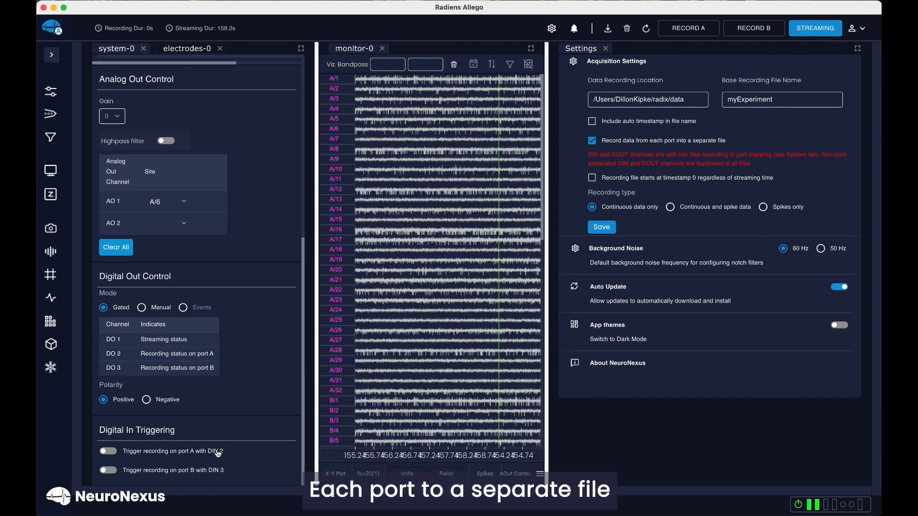
drag(223, 451, 177, 452)
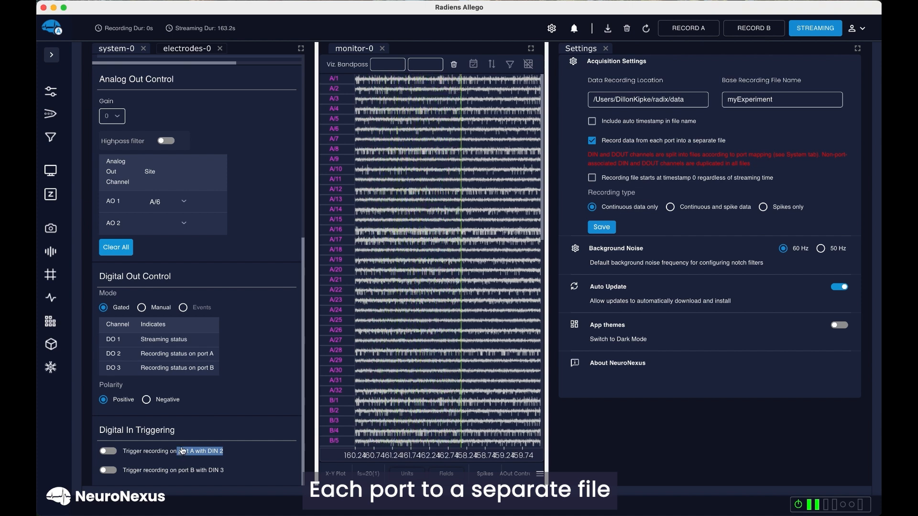
click(256, 333)
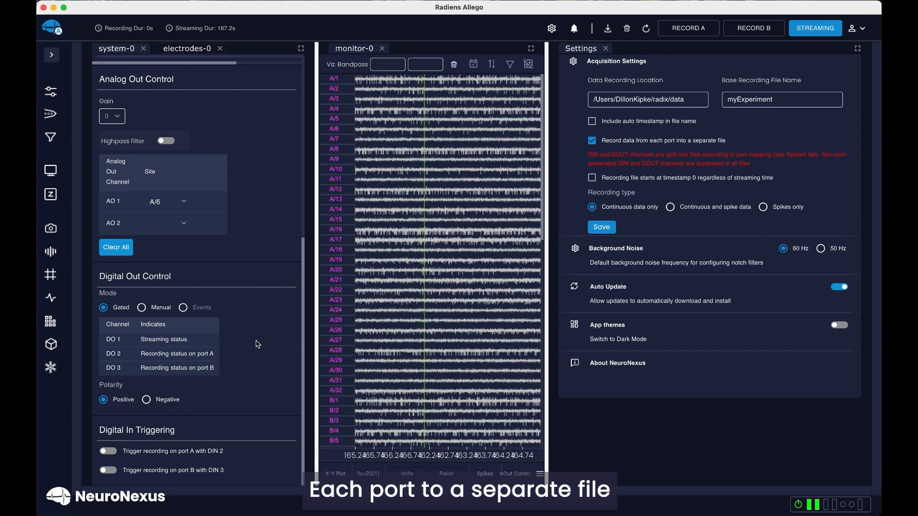
scroll(272, 354, up, 1)
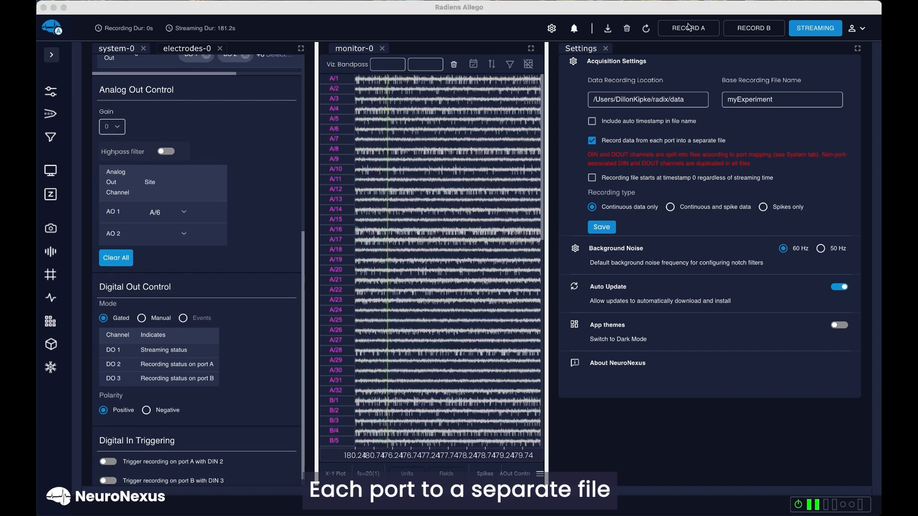
Start separate recordings on port A and port B.
click(689, 27)
click(689, 27)
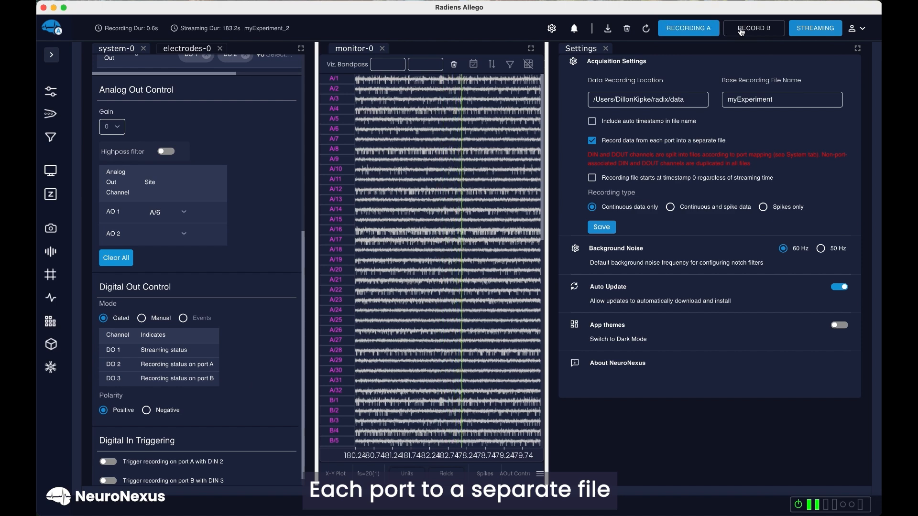
click(741, 30)
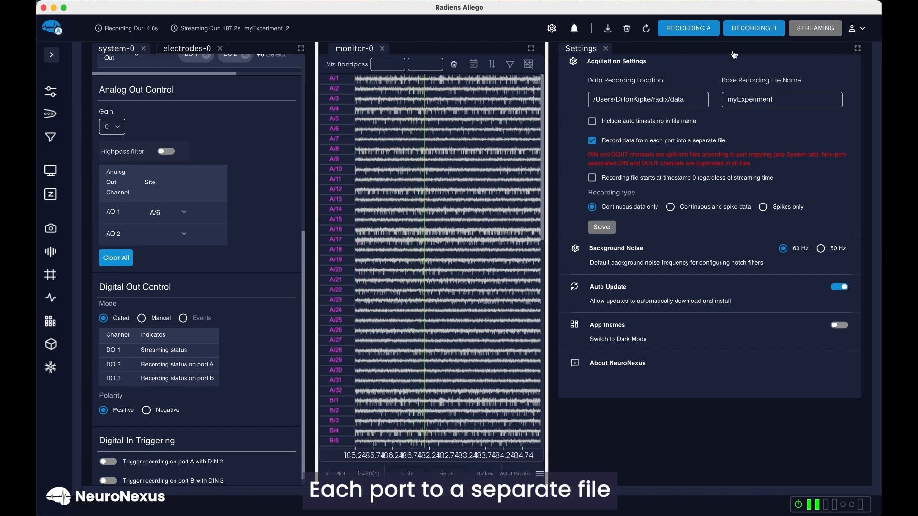
Inspect the separate port A and port B files in the data folder in Finder, and stop both recordings.
key(super+Tab)
click(392, 95)
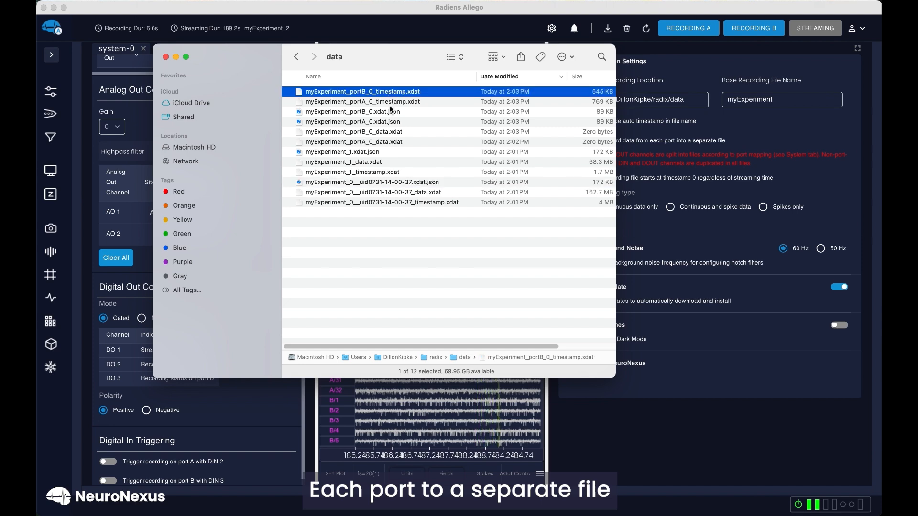
click(392, 112)
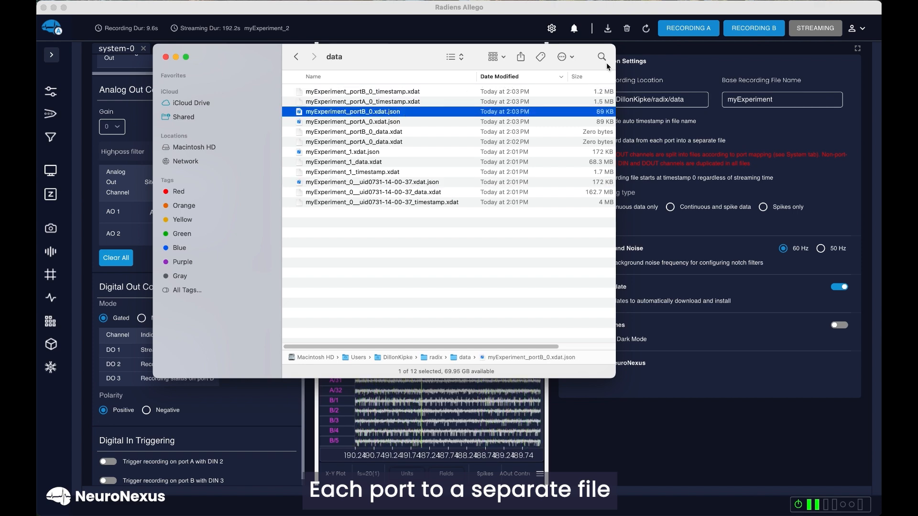
click(696, 63)
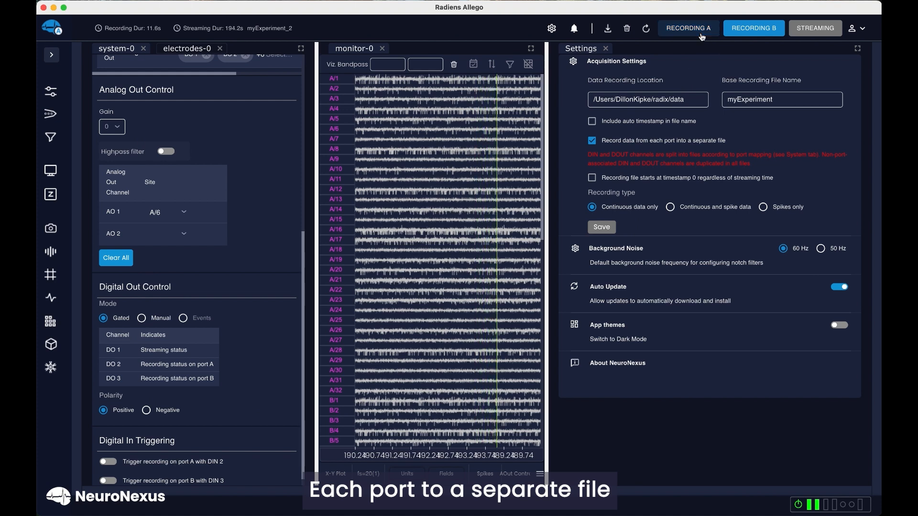
click(744, 29)
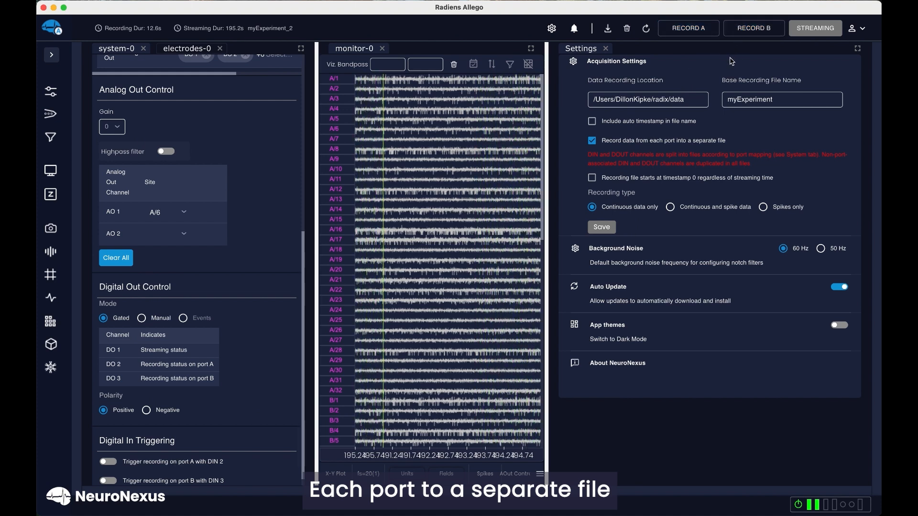
Save the settings with recording files starting at timestamp 0 regardless of streaming time, and start recording port A.
click(593, 179)
click(601, 227)
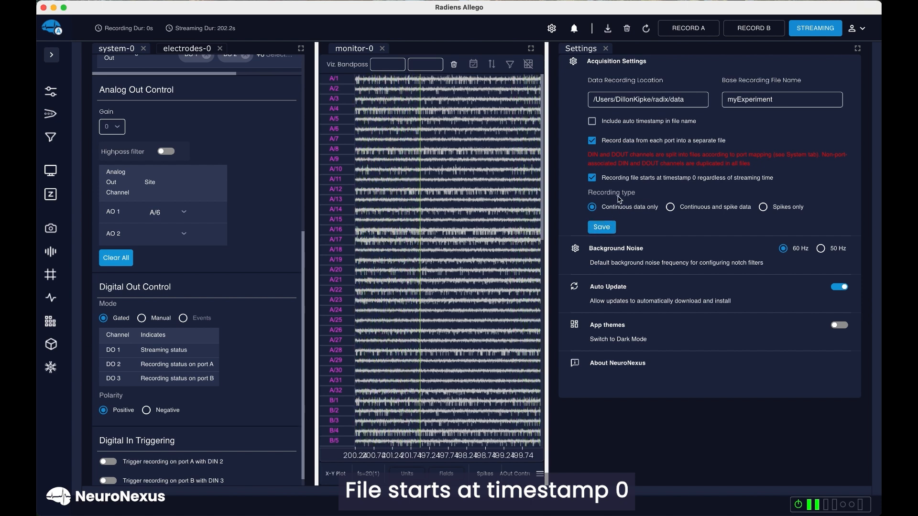
click(684, 30)
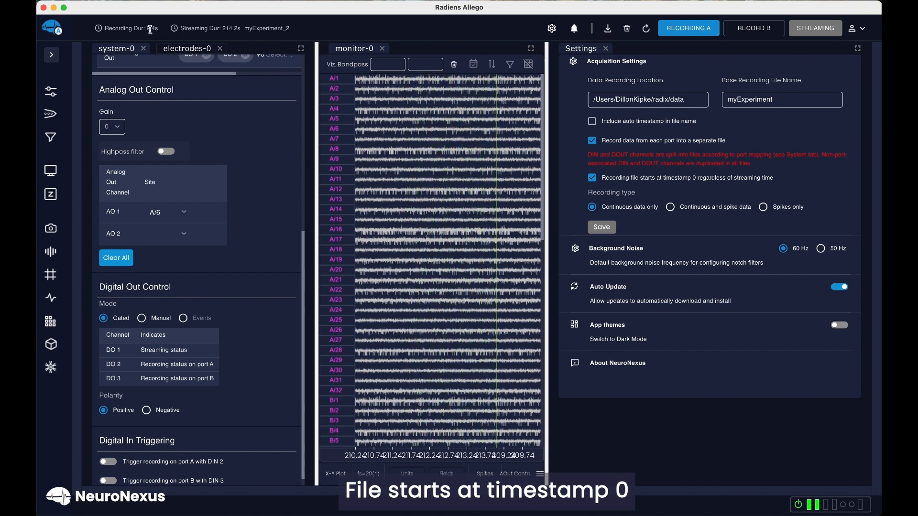
Check the recording duration against the streaming duration, and stop the port A recording.
drag(150, 30, 154, 30)
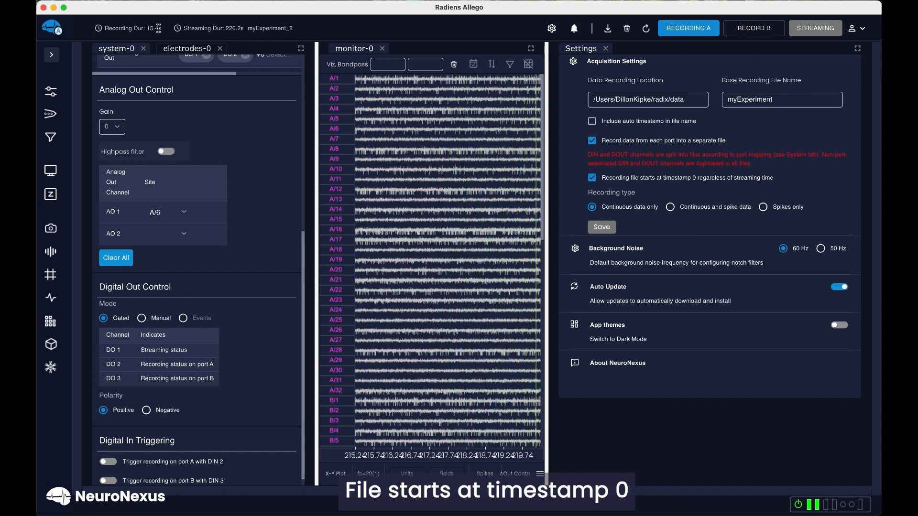
click(689, 33)
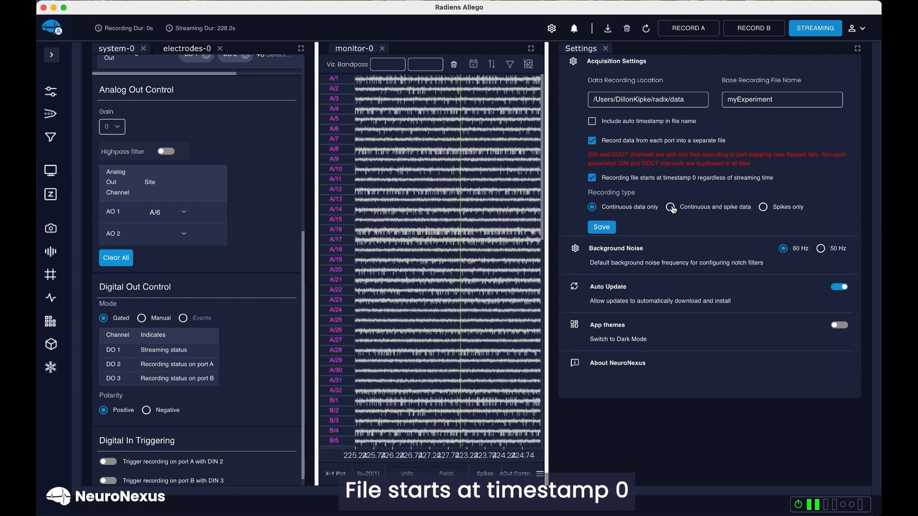
Set the recording type to continuous and spike data, open a spike grid view, and start recording port A.
click(672, 208)
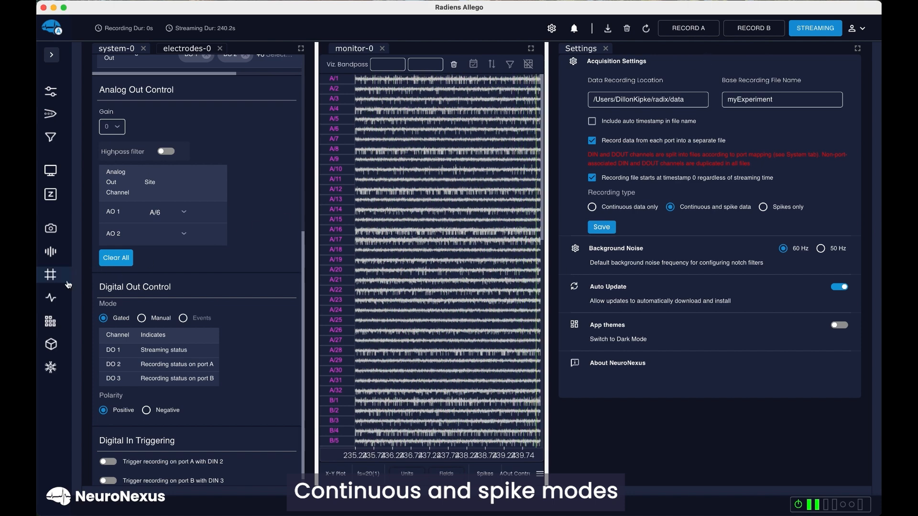
click(50, 274)
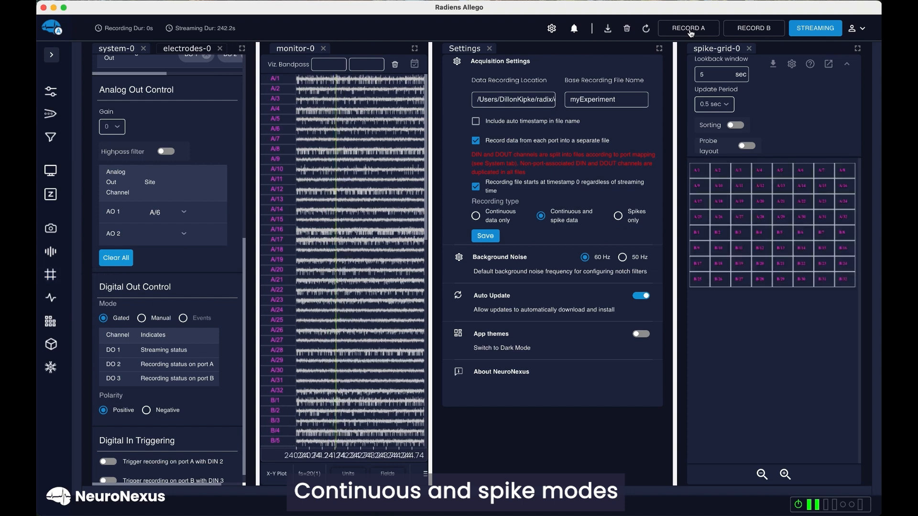
click(699, 29)
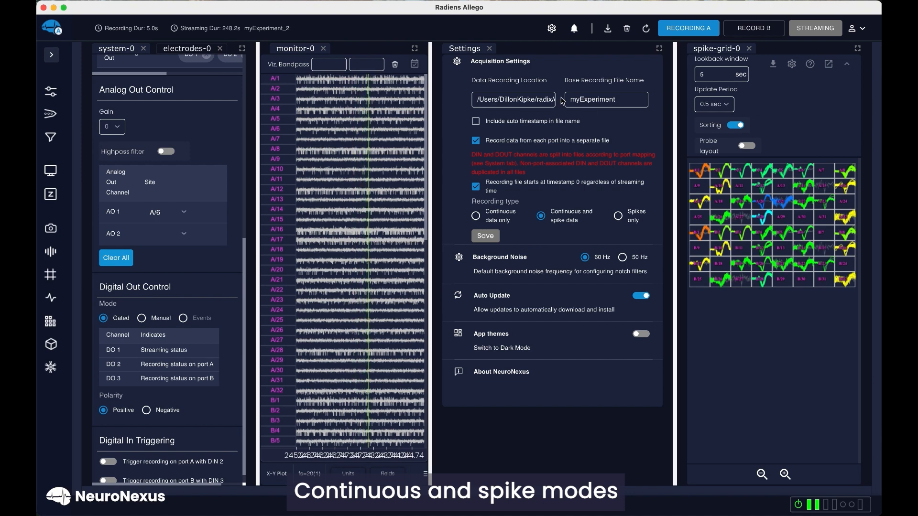
Inspect the port A .spikes and .spikes.json files in the data folder in Finder, and return to Allego.
key(super+Tab)
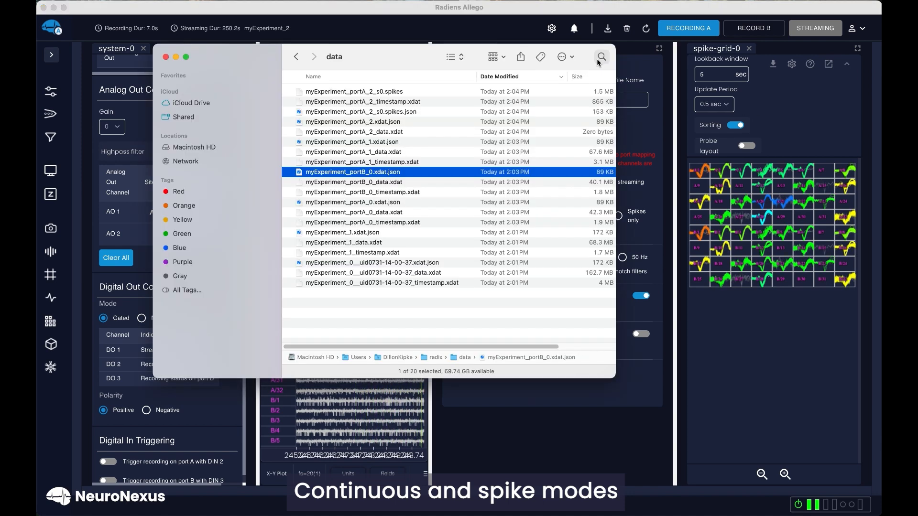
click(391, 92)
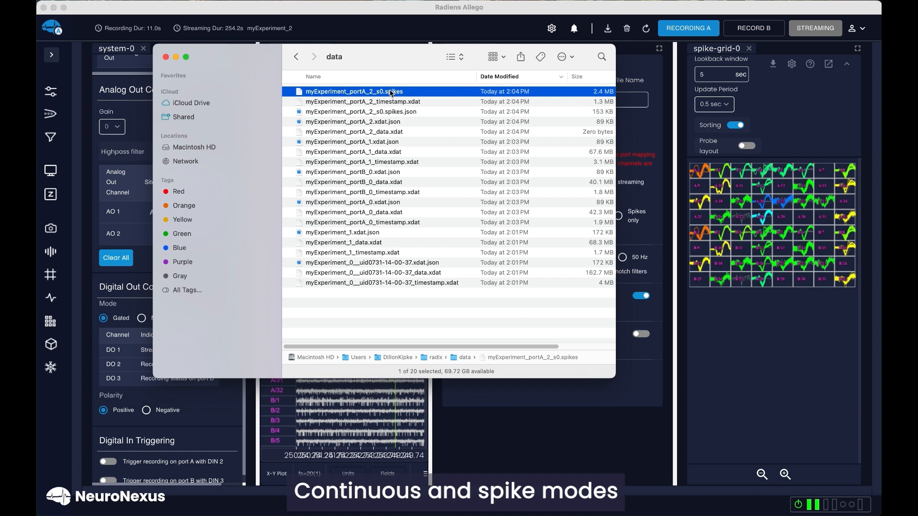
click(394, 113)
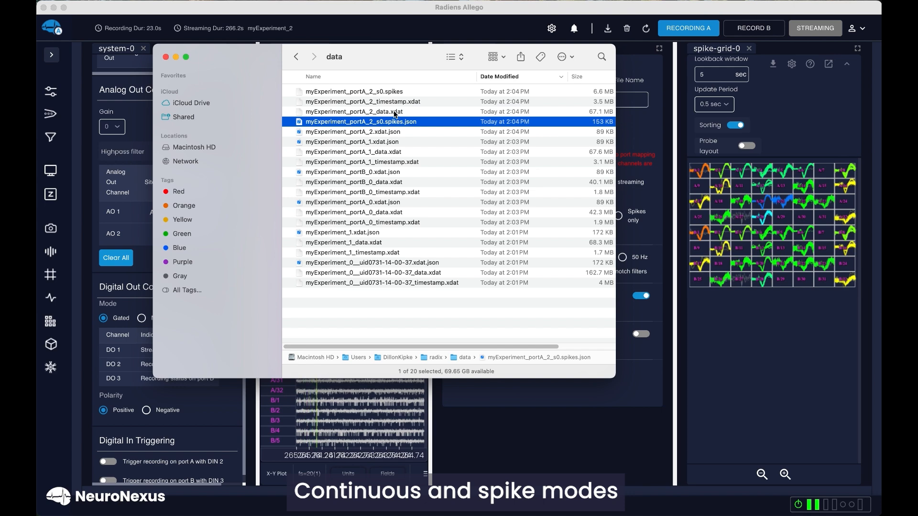
click(427, 31)
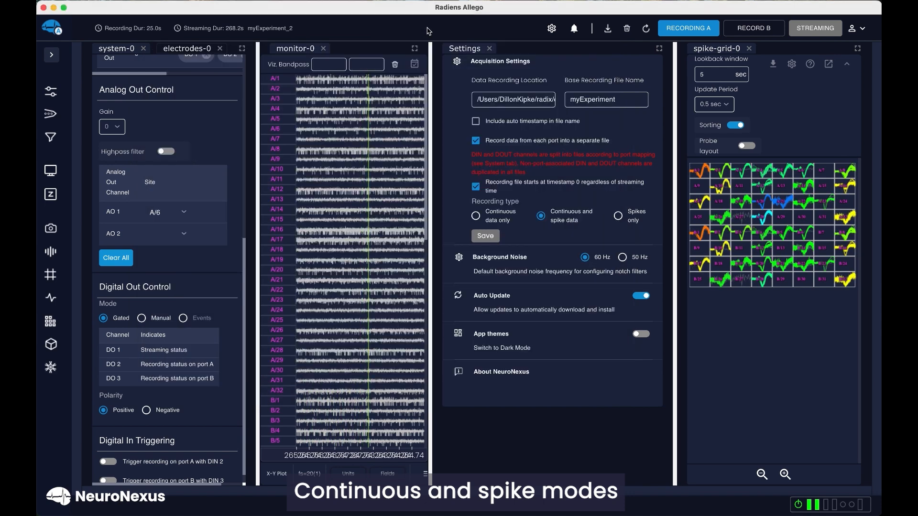